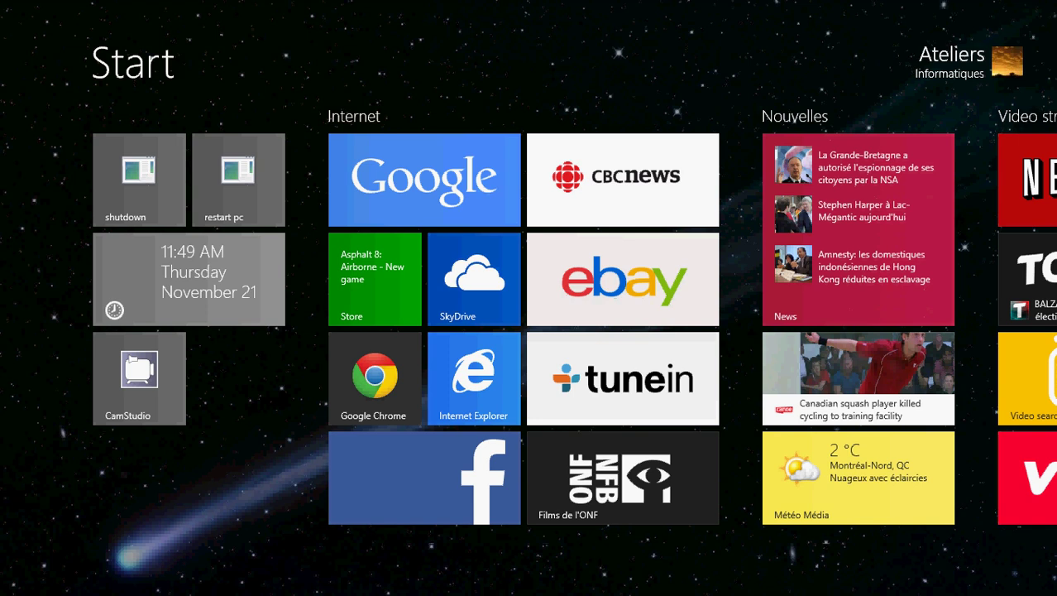
Search the computer for "defender", check the protection status in Windows Defender, and close it.
mouse_move(1053, 3)
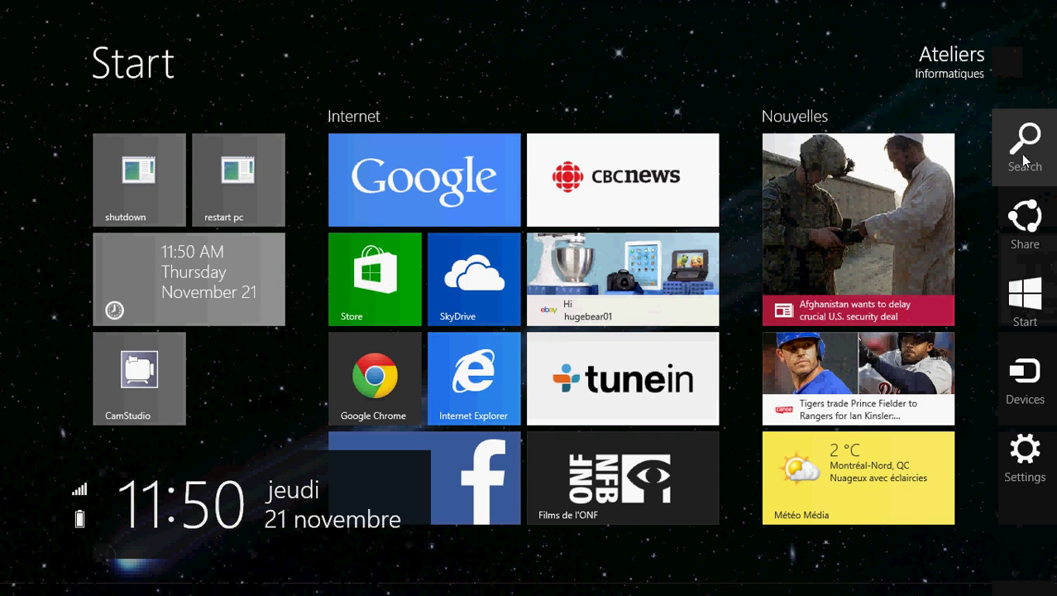
click(1024, 145)
text(def)
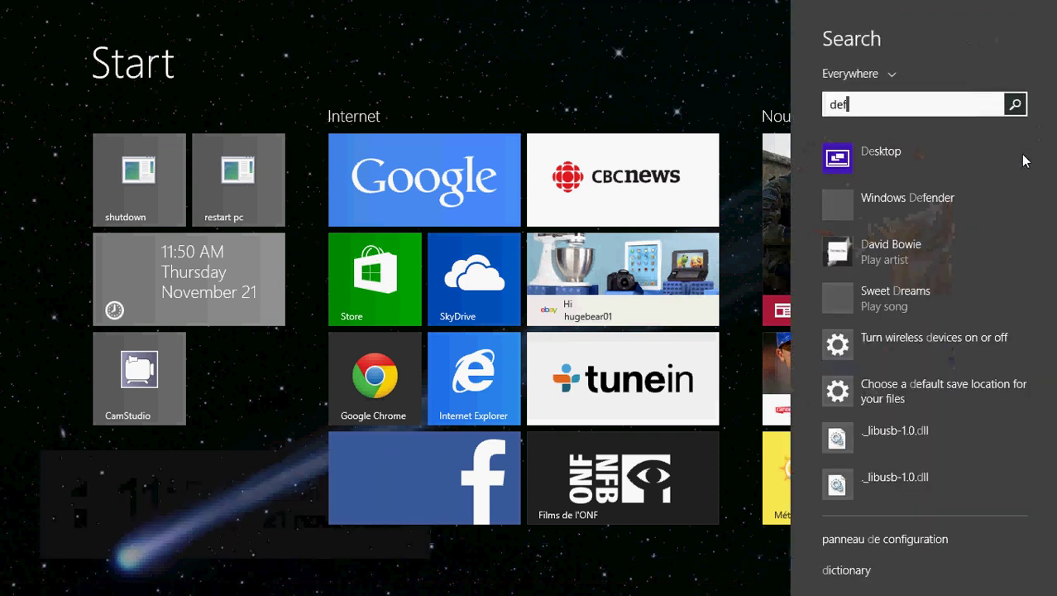
text(ender)
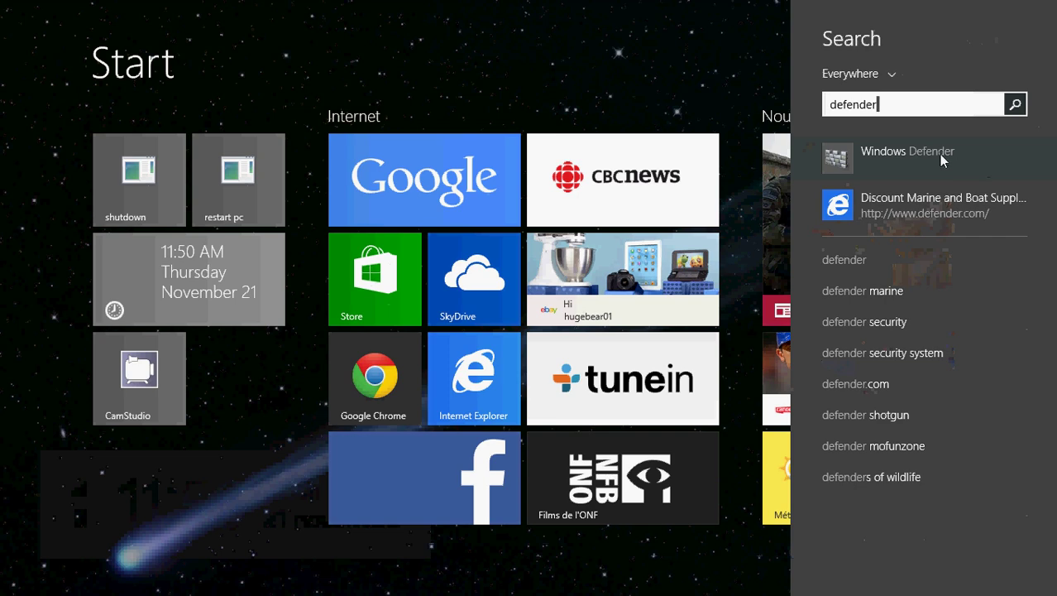
click(911, 157)
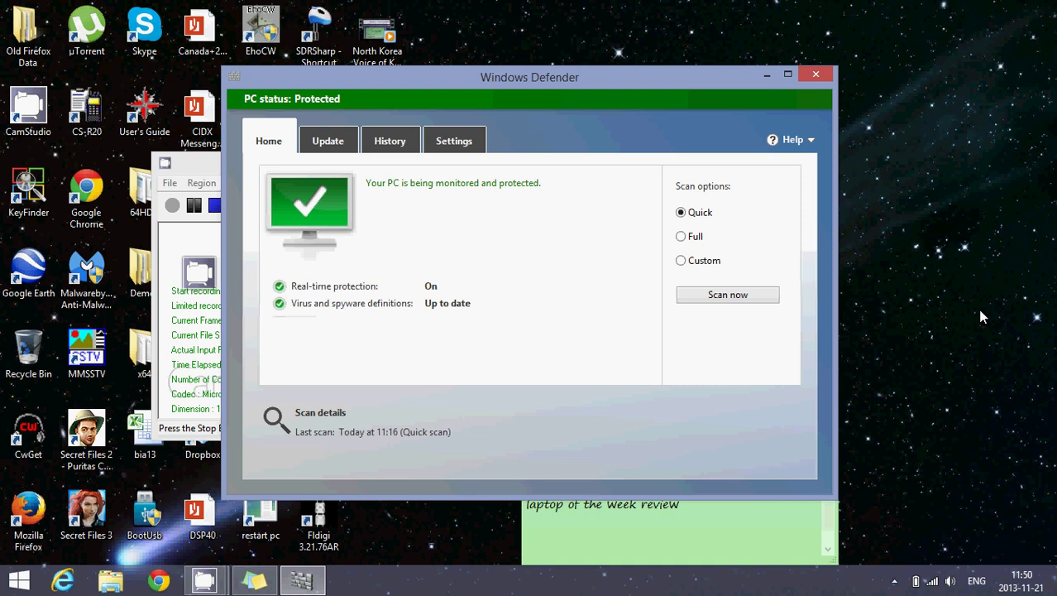
click(826, 76)
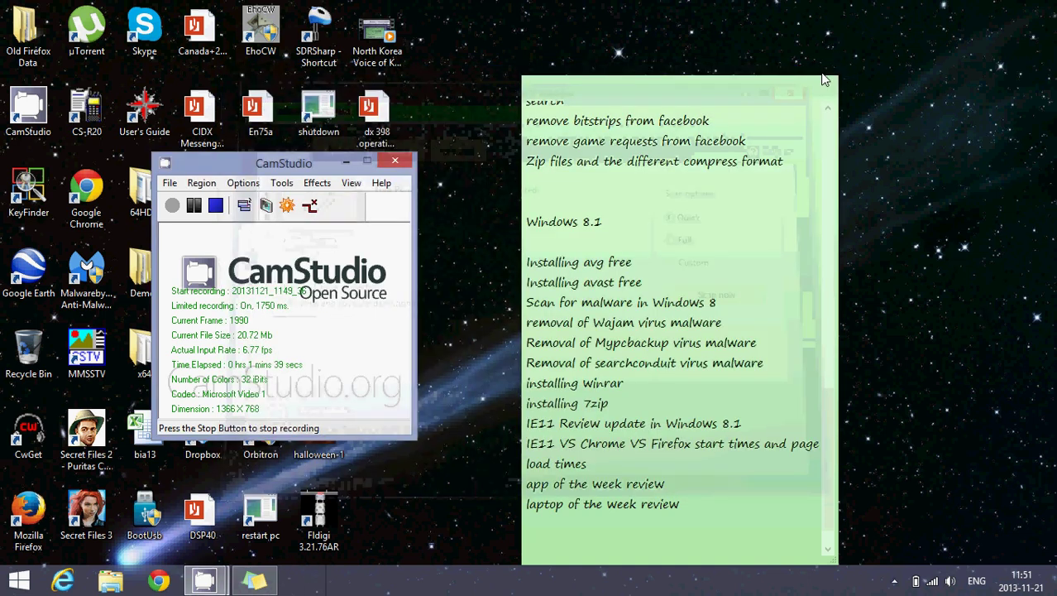
key(super)
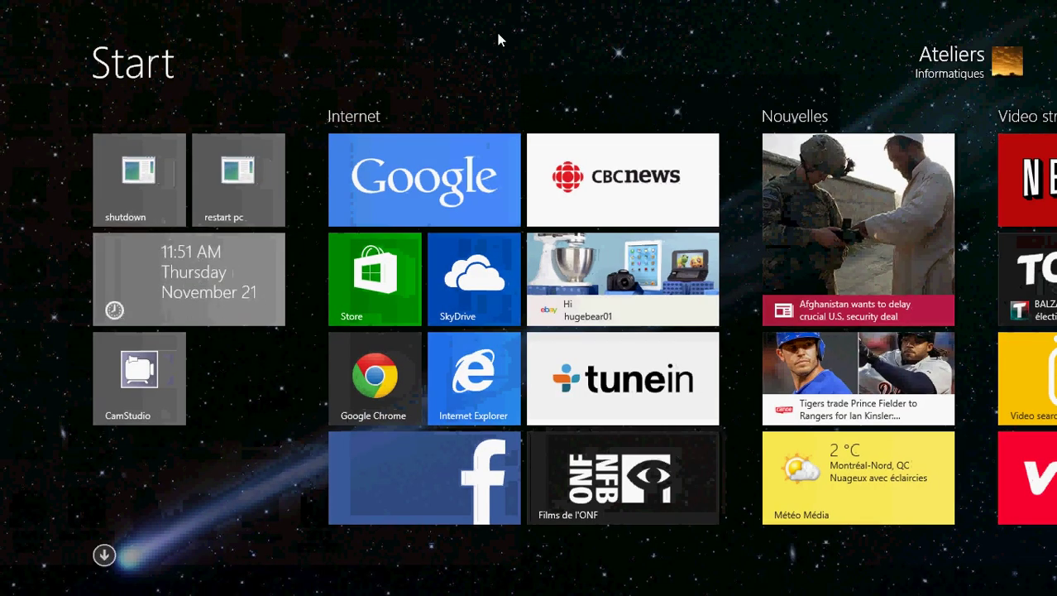
click(366, 385)
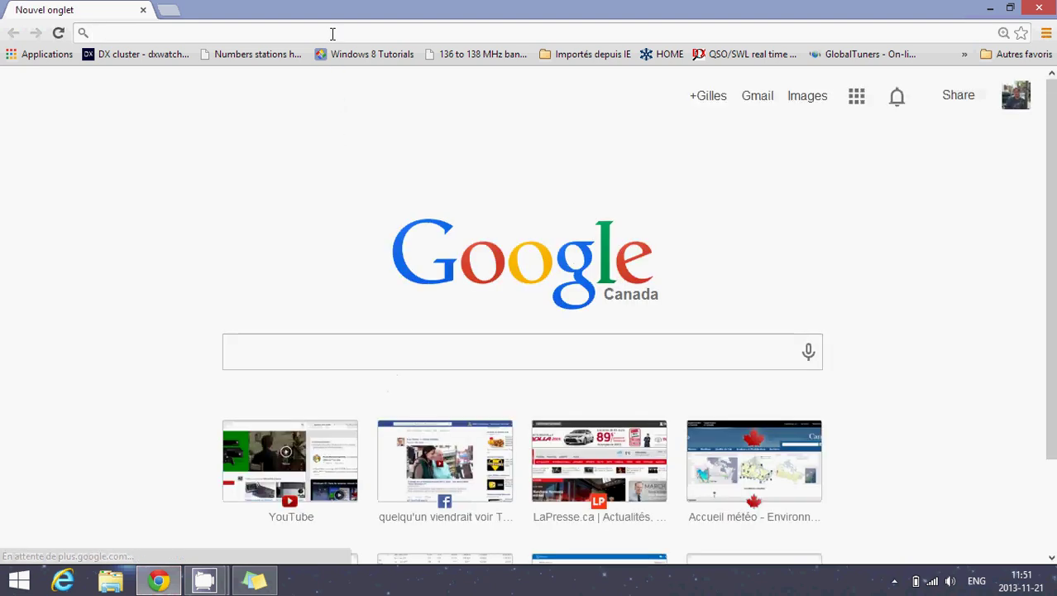
text(www.a)
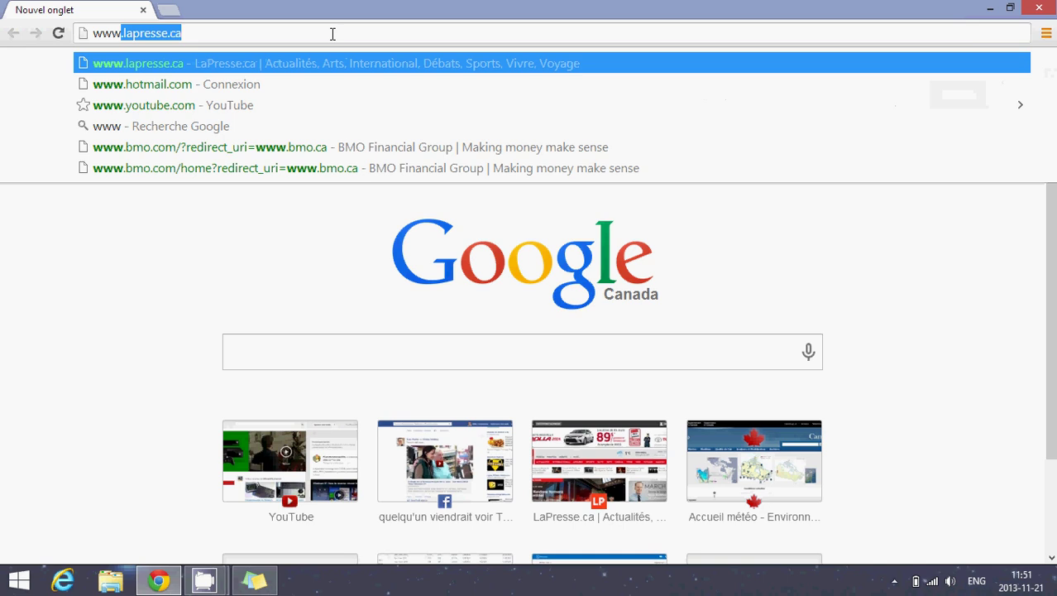
text(vg.com/ca-en/homepage)
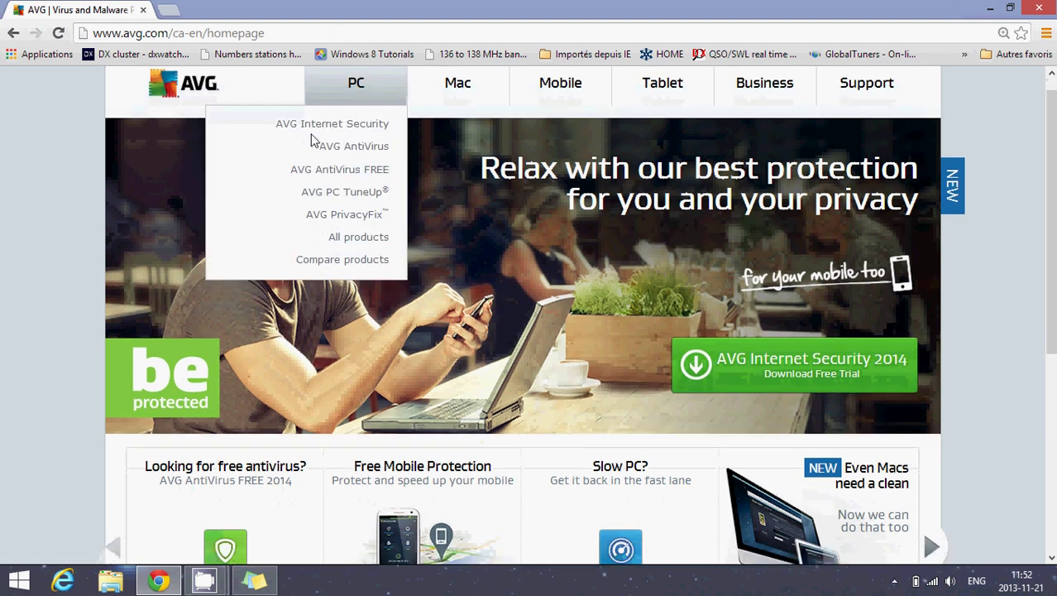
Open the AVG AntiVirus FREE page from the site's PC products.
scroll(312, 139, down, 5)
scroll(312, 139, down, 1)
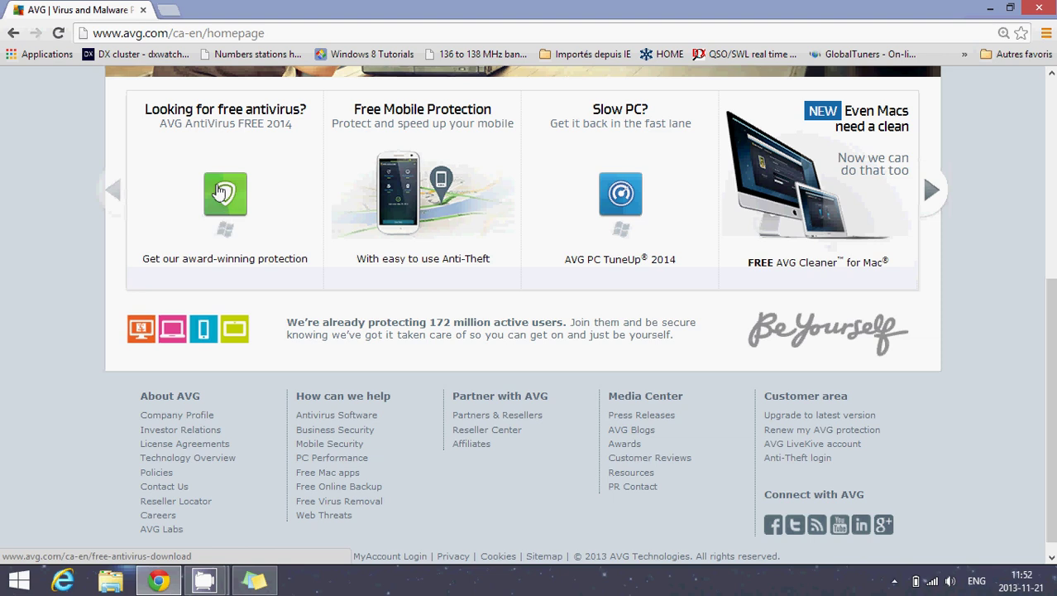
scroll(220, 191, up, 4)
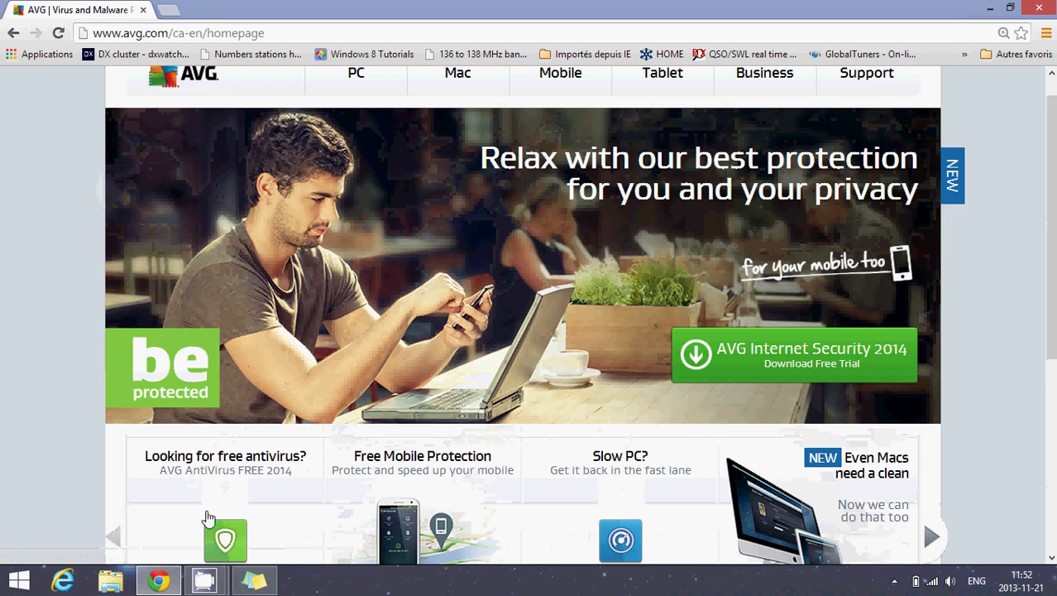
mouse_move(357, 81)
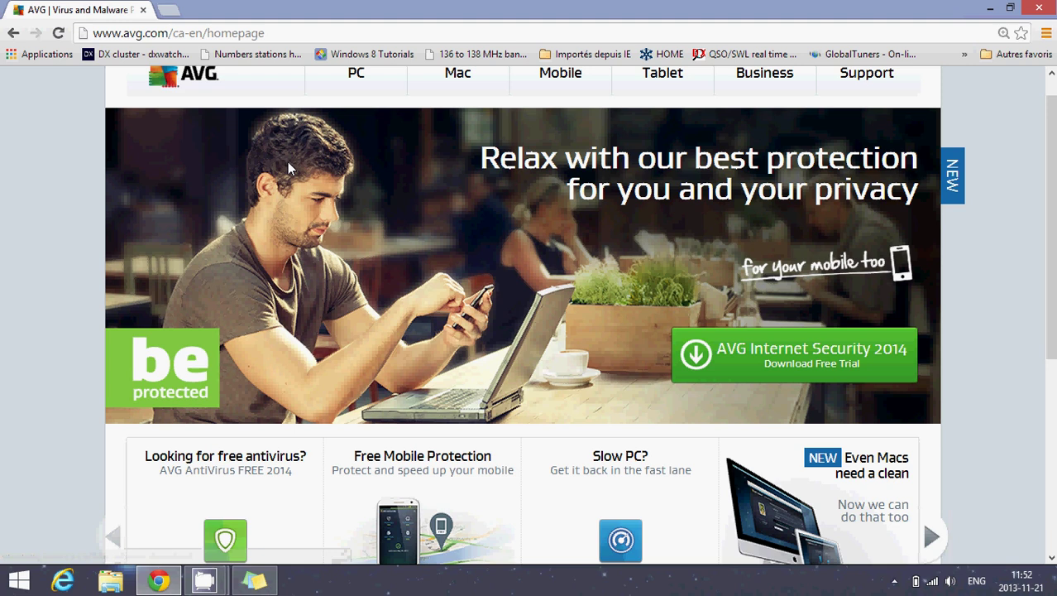
scroll(307, 165, up, 1)
mouse_move(337, 118)
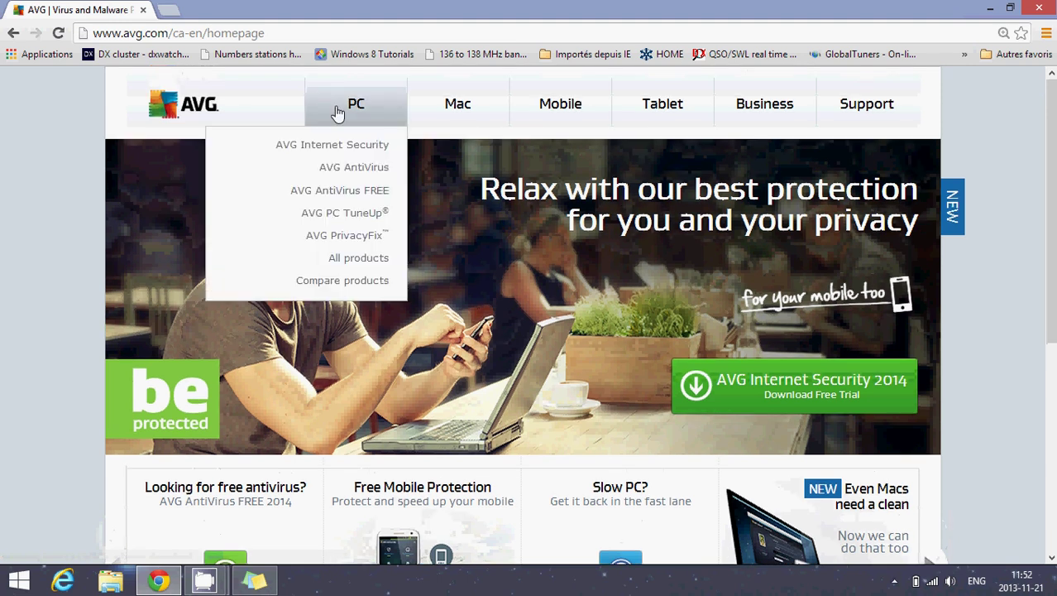
click(360, 194)
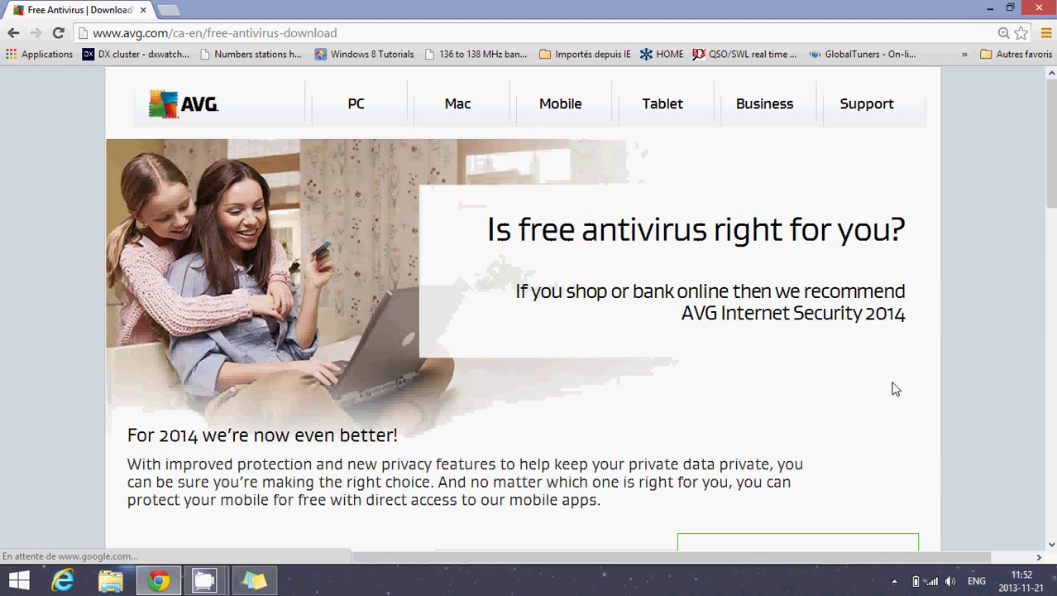
Compare the features of the two AVG products and choose the free download of AVG AntiVirus FREE 2014.
scroll(894, 388, down, 5)
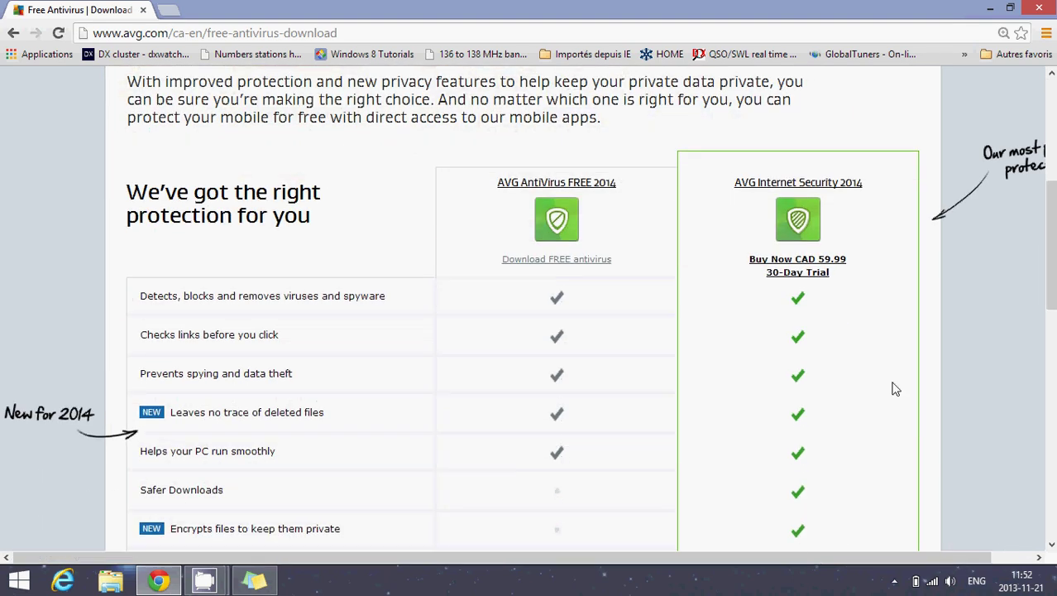
scroll(985, 315, up, 1)
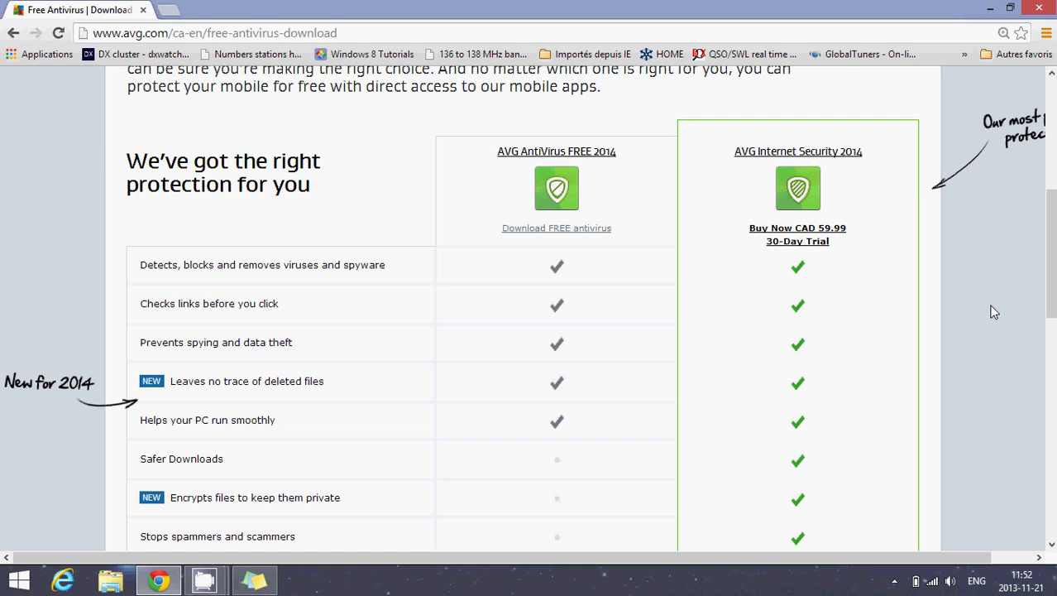
scroll(848, 252, up, 1)
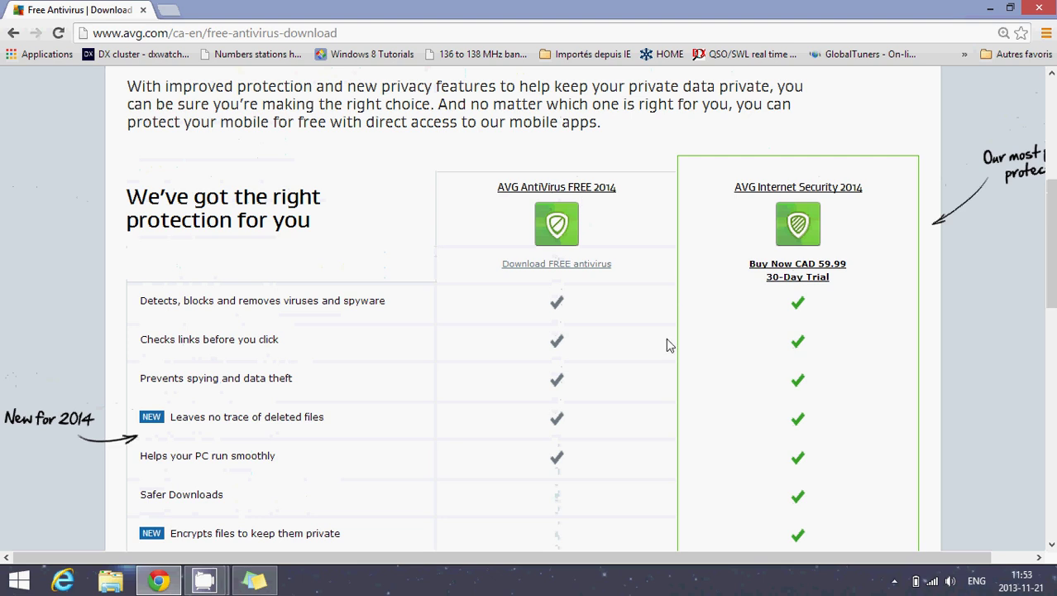
scroll(668, 344, down, 2)
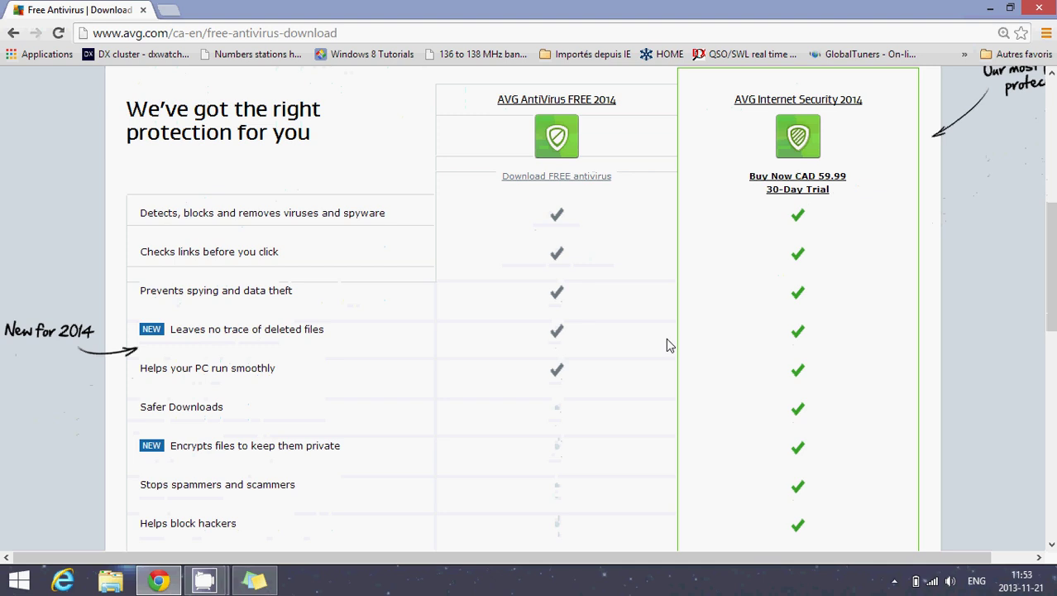
scroll(668, 344, down, 6)
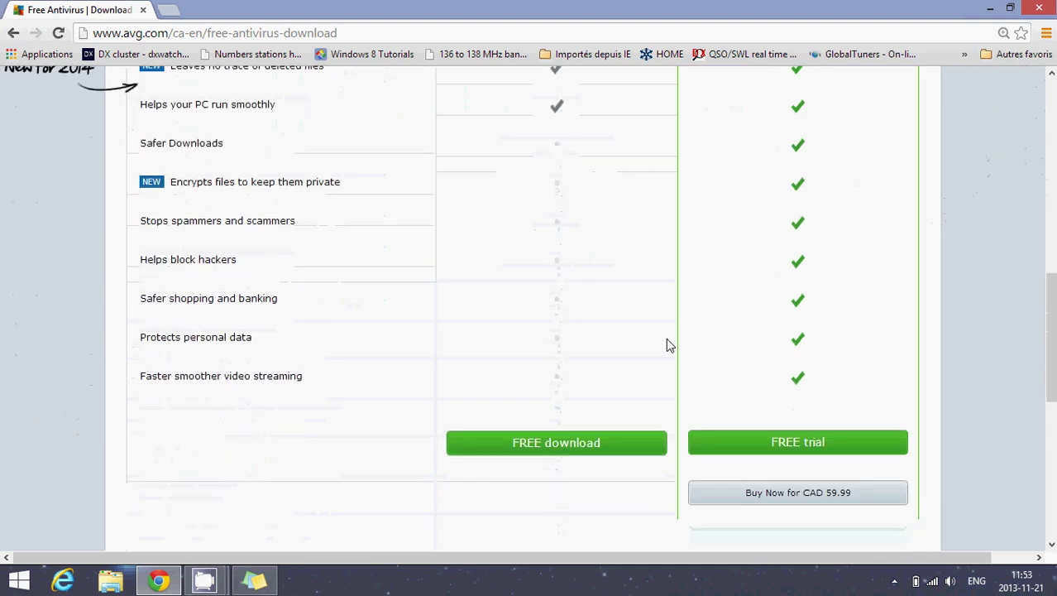
click(563, 443)
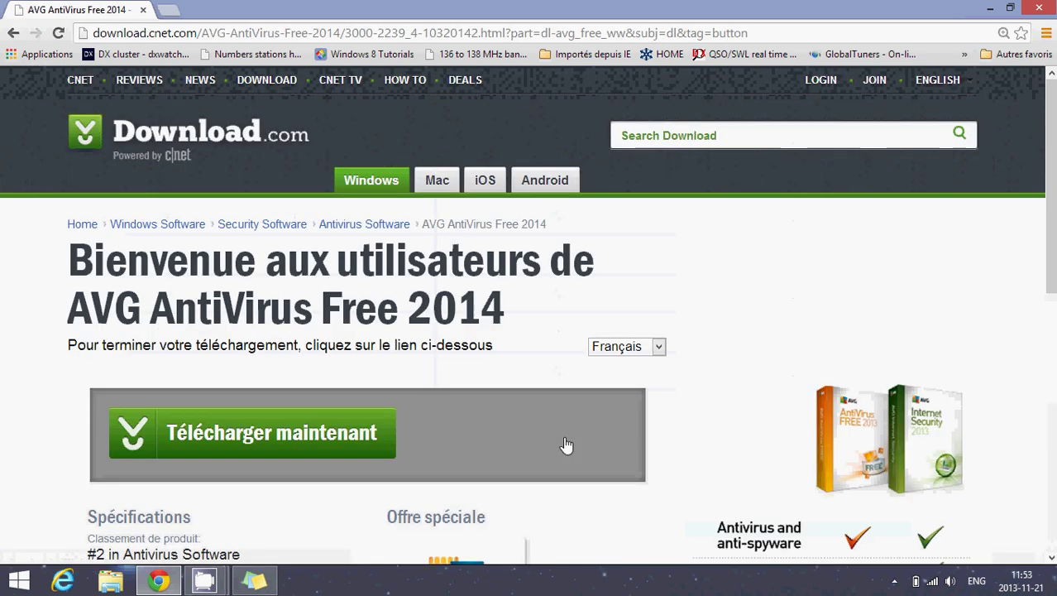
Download the AVG AntiVirus Free 2014 installer from Download.com, run it, and close the browser.
scroll(565, 445, down, 2)
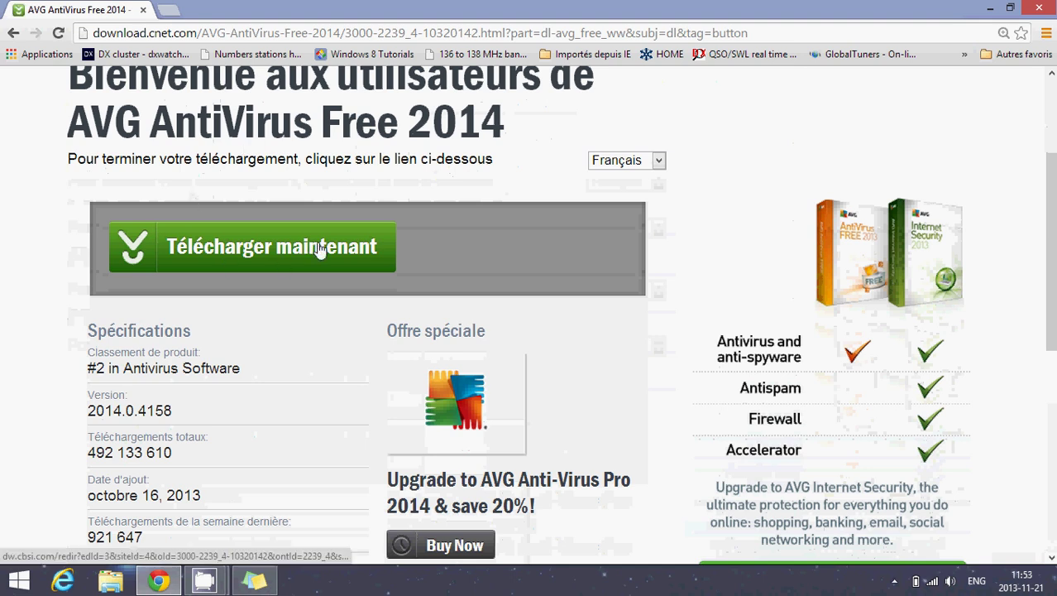
click(320, 250)
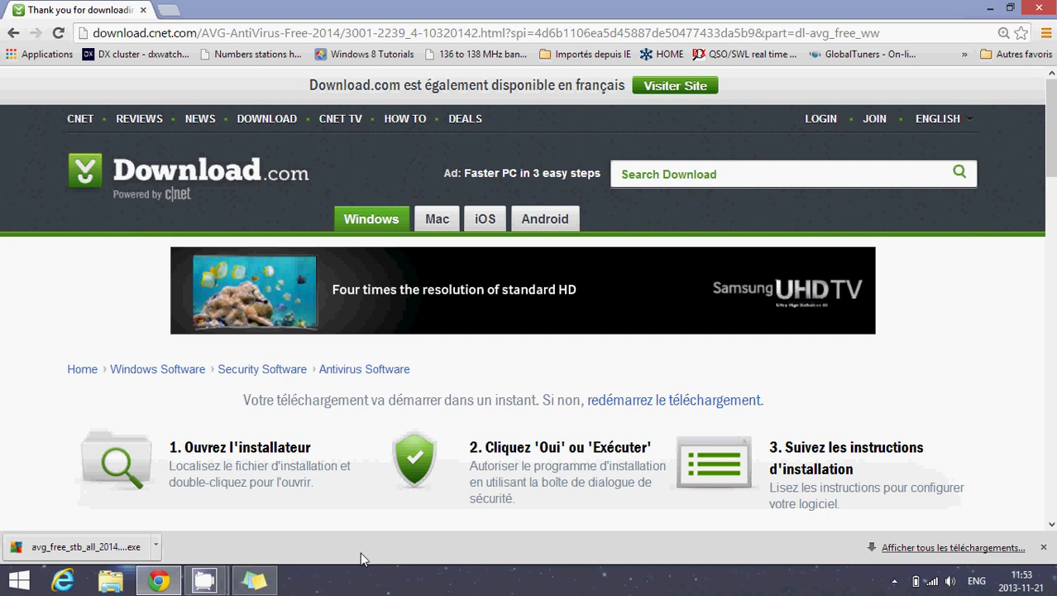
click(71, 550)
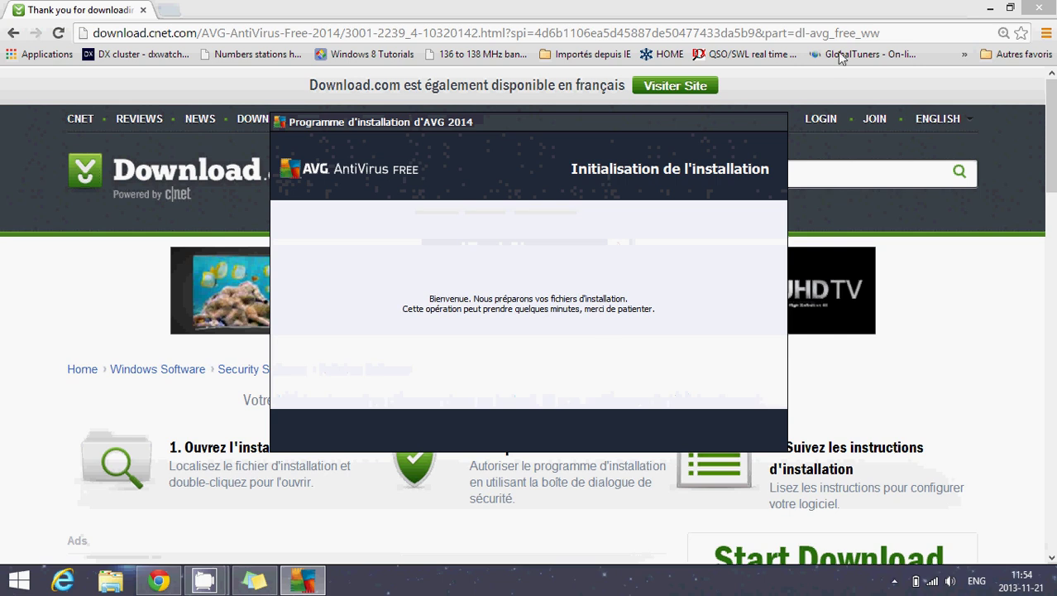
click(1039, 7)
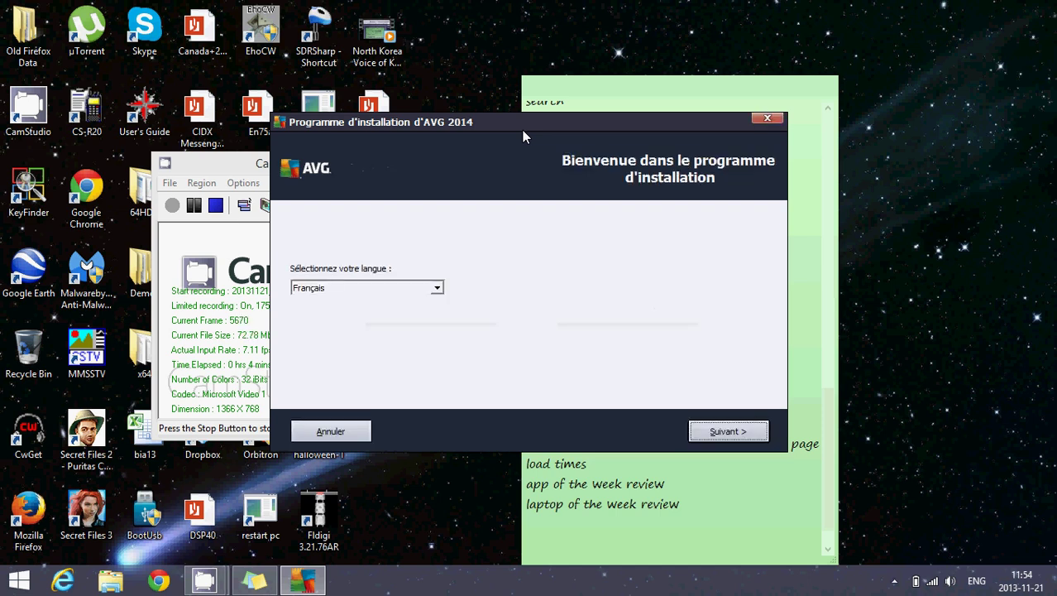
Set the AVG installer's language to English and accept the end user license agreement.
click(435, 289)
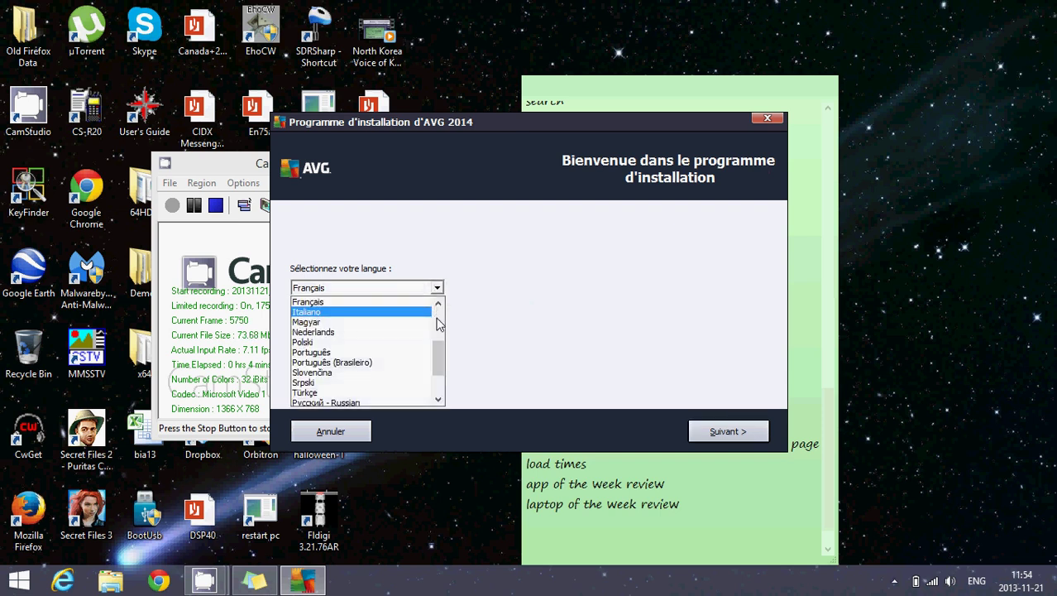
scroll(437, 325, up, 3)
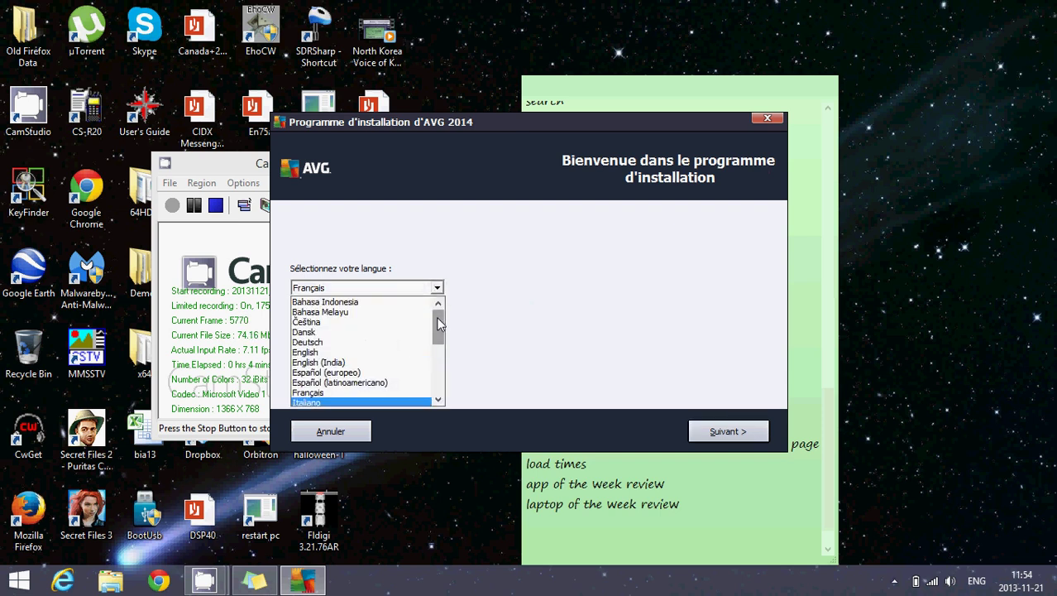
click(394, 352)
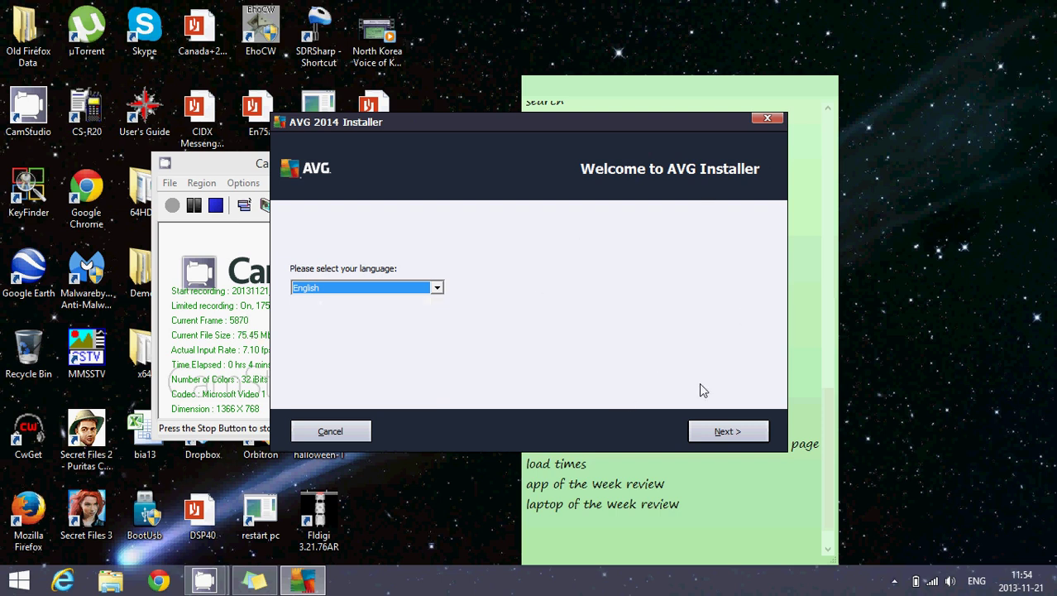
click(744, 432)
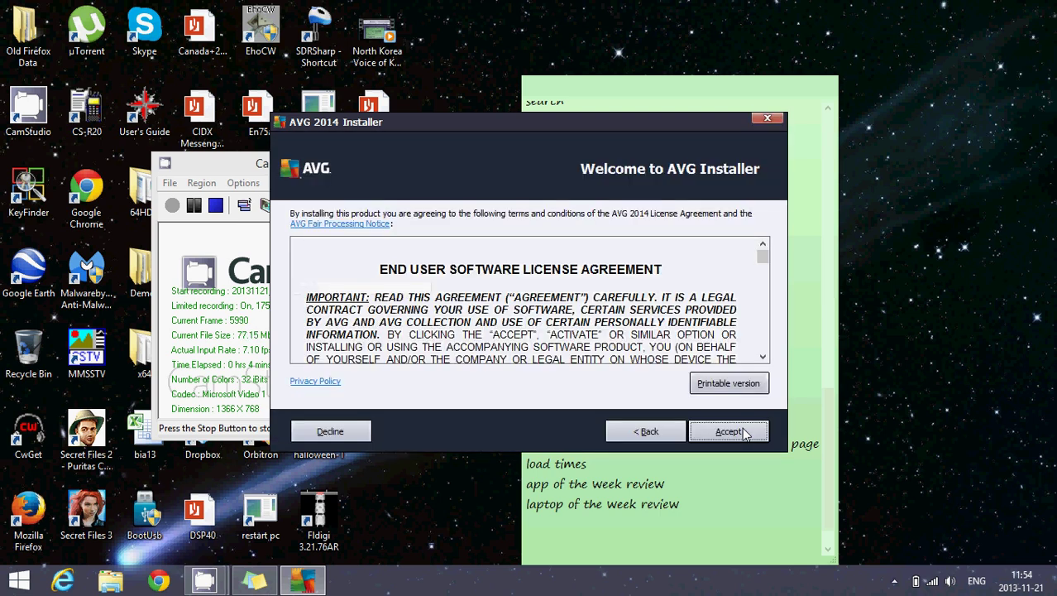
click(728, 431)
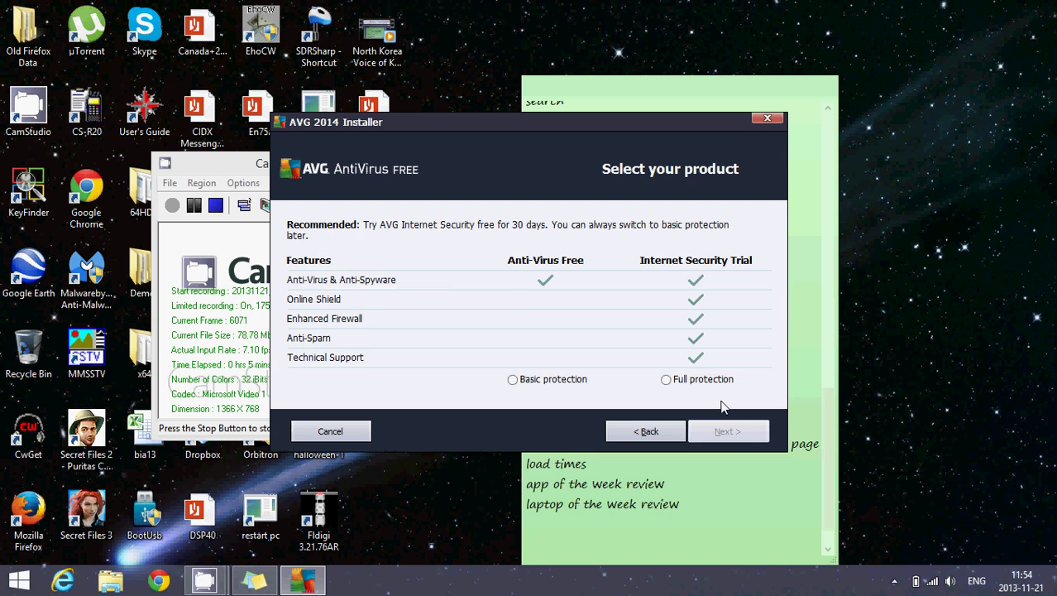
Select Basic protection as the product and start the installation with the Express Install type.
click(513, 381)
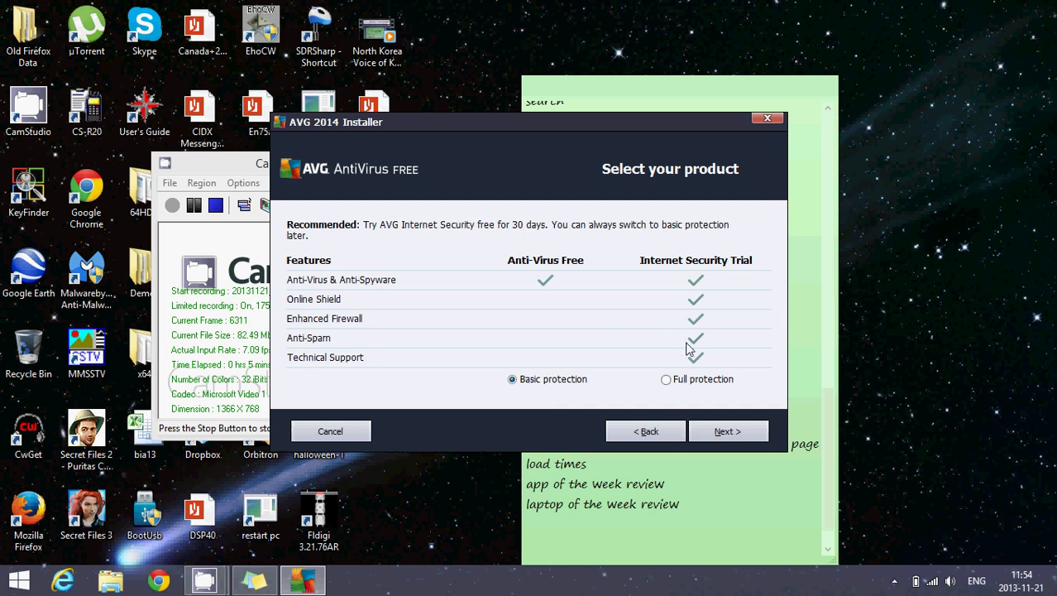
click(740, 430)
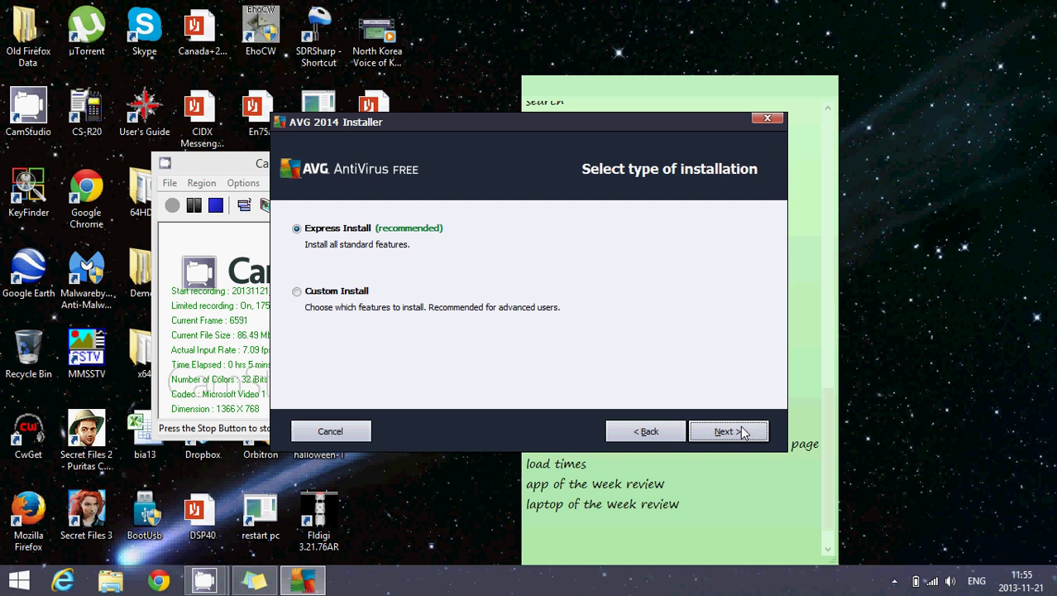
click(297, 292)
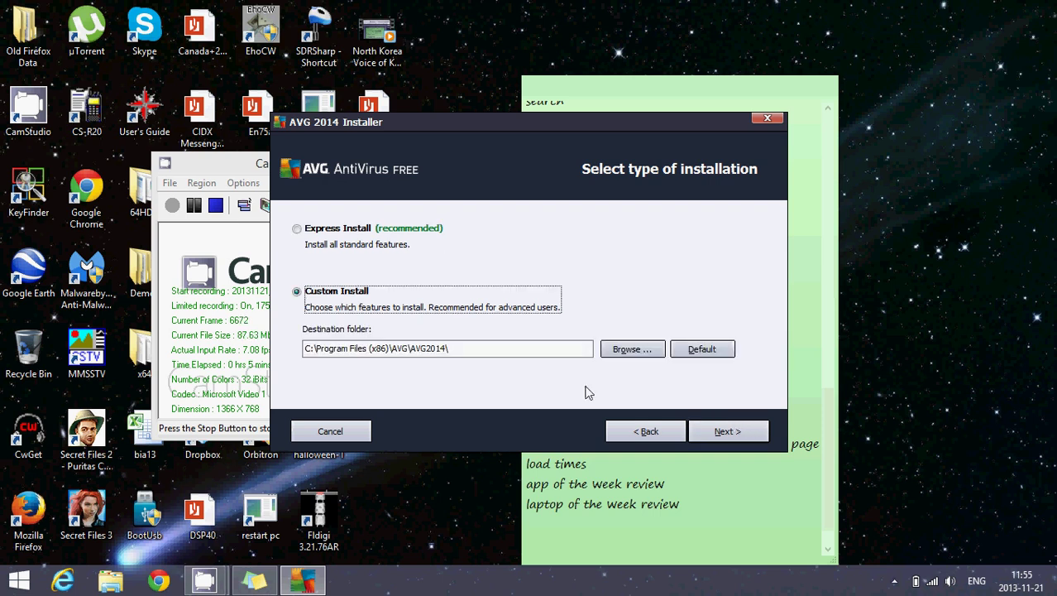
click(297, 229)
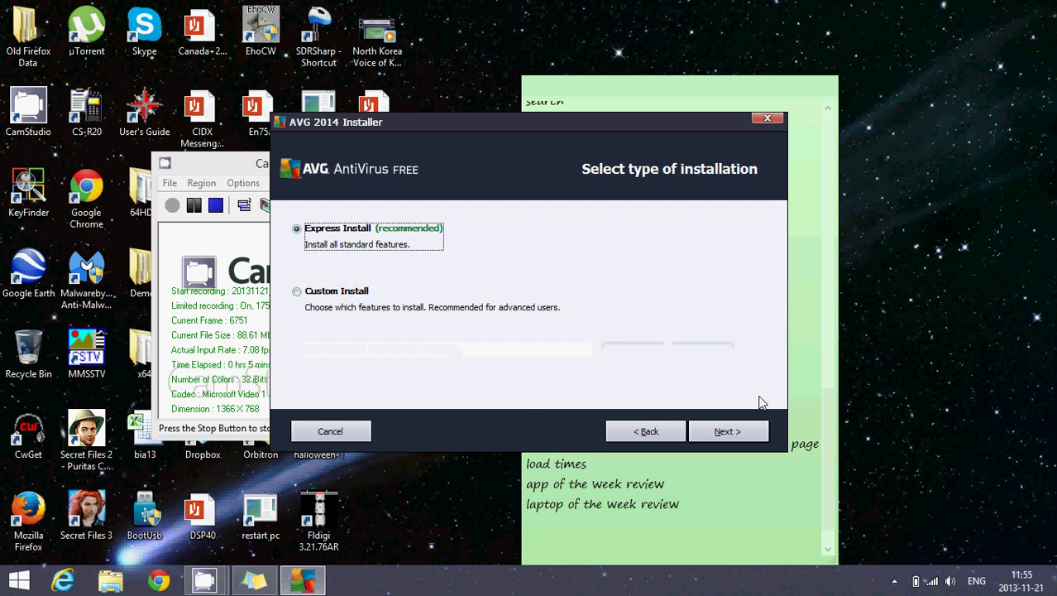
click(728, 431)
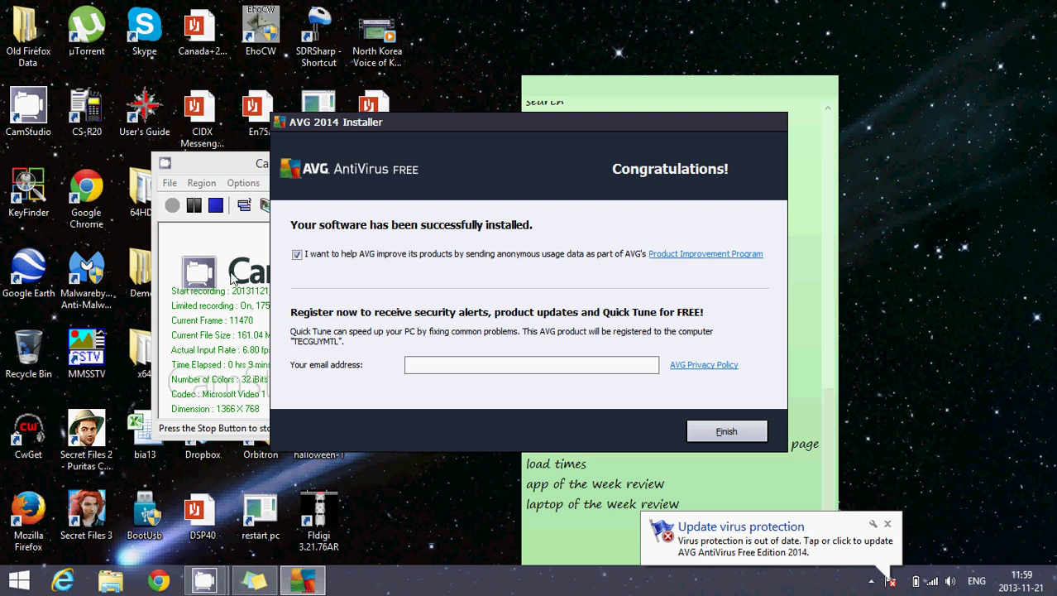
Finish the AVG installation with anonymous usage data sharing turned off, and start the fix for the outdated virus definitions.
click(297, 254)
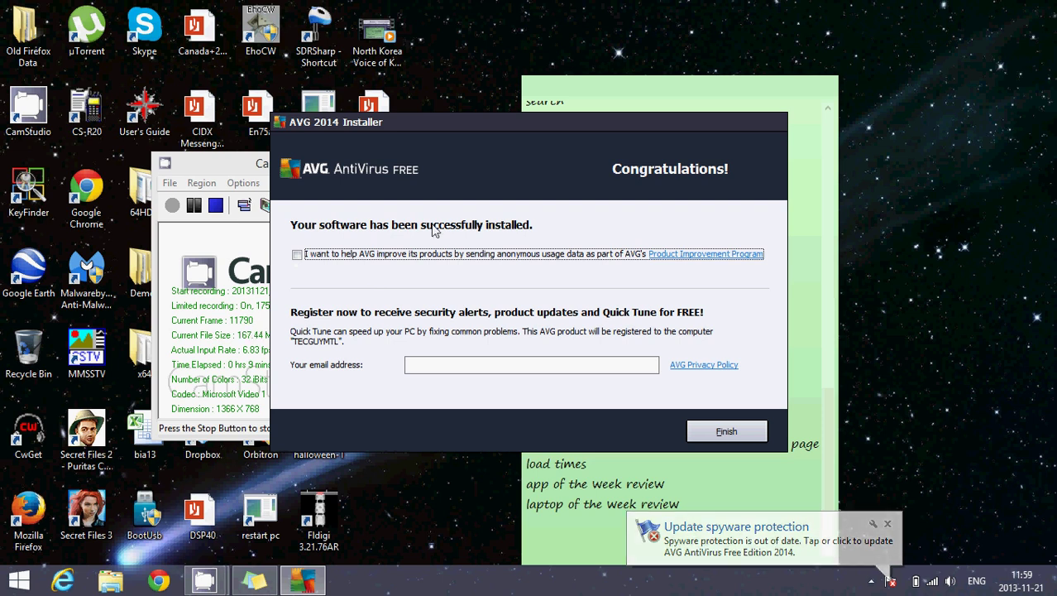
click(729, 432)
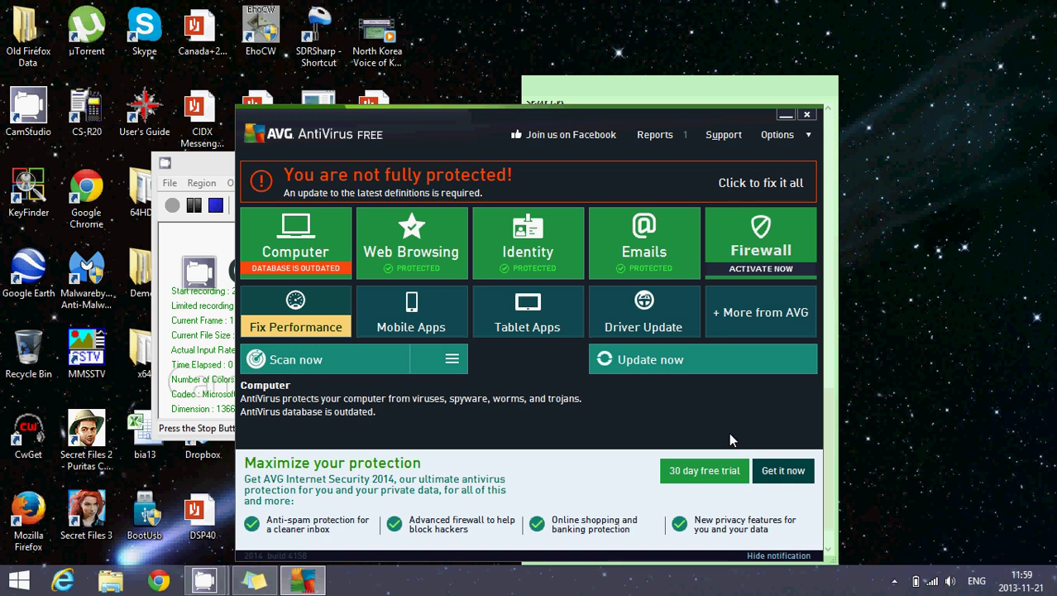
click(751, 186)
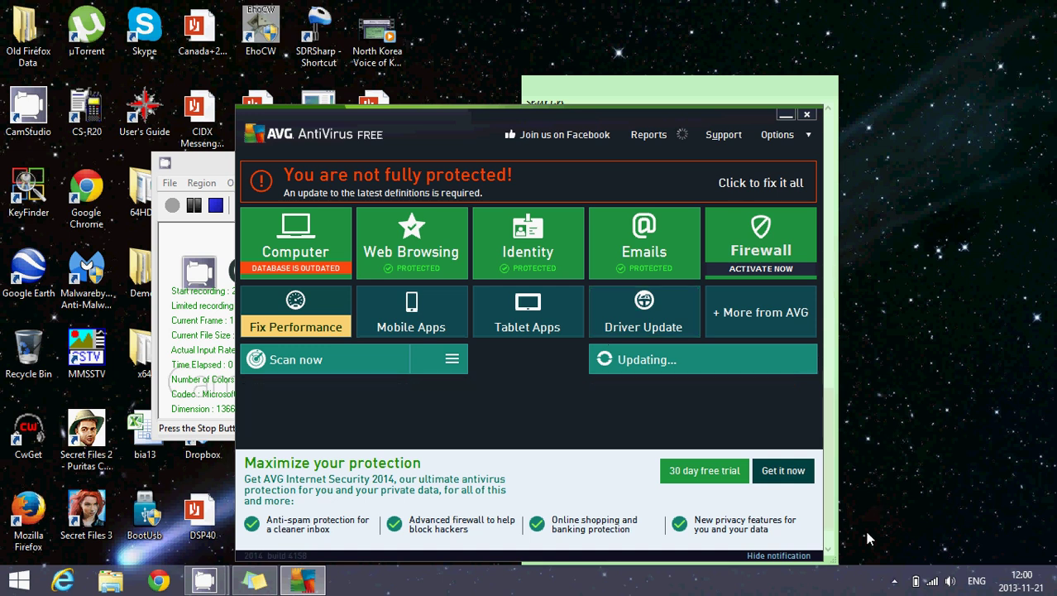
Move the AVG icon out of the hidden notification icons so it sits directly on the taskbar beside the network icon.
click(895, 581)
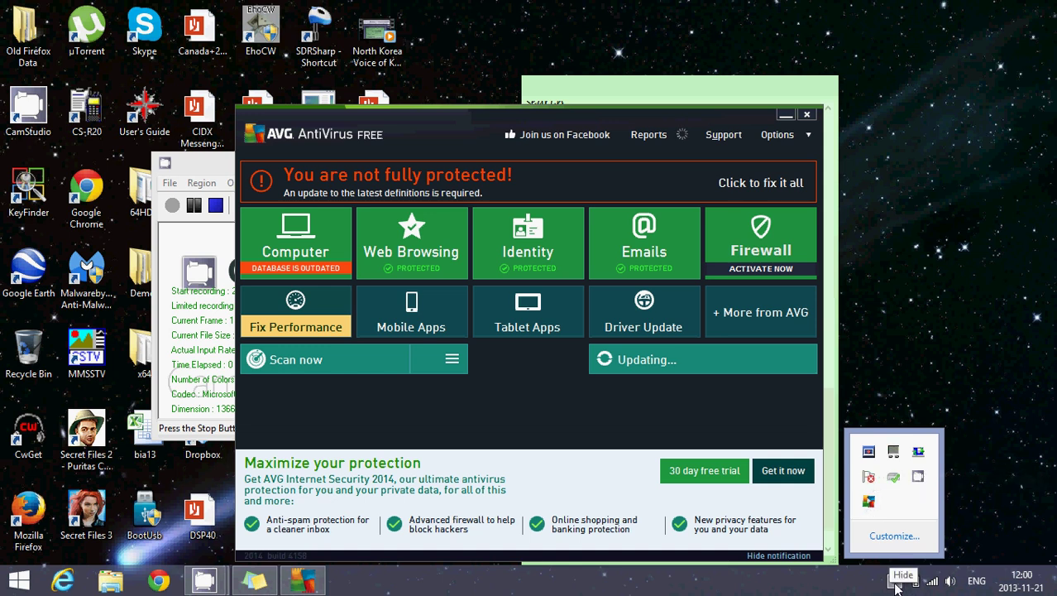
click(870, 502)
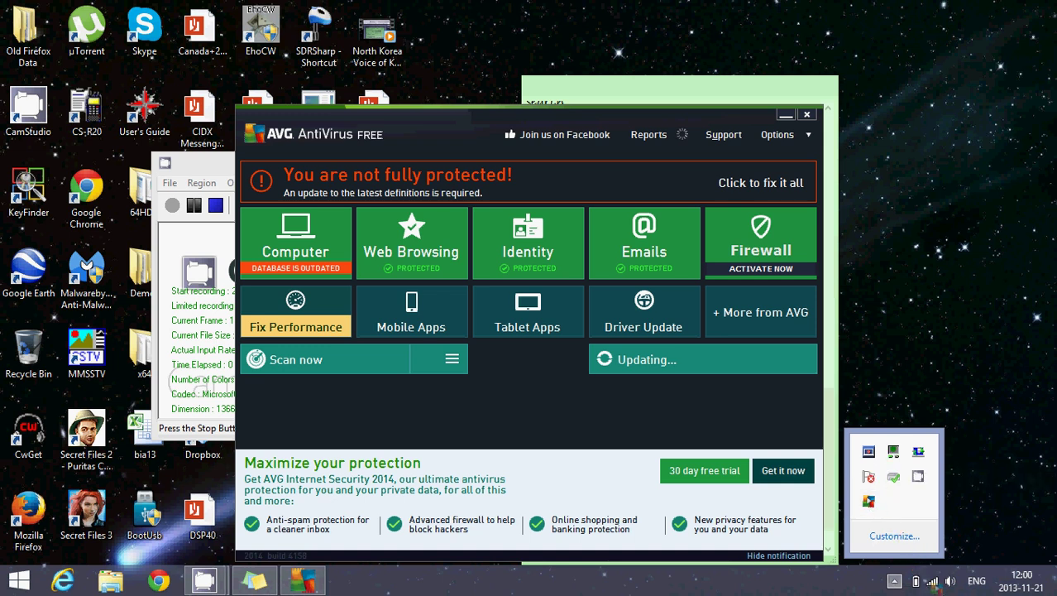
drag(928, 582, 913, 580)
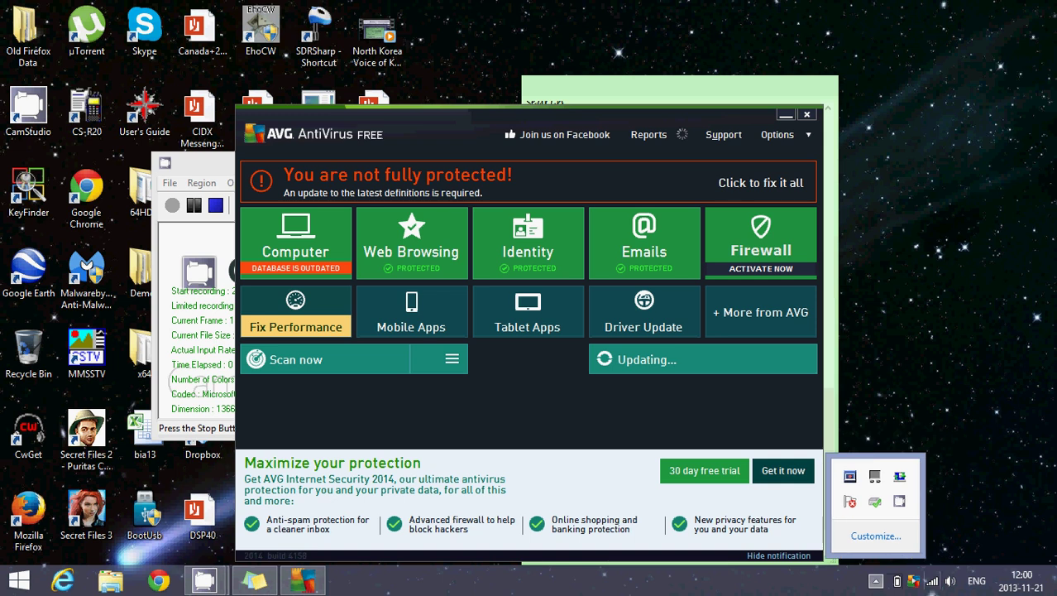
click(961, 483)
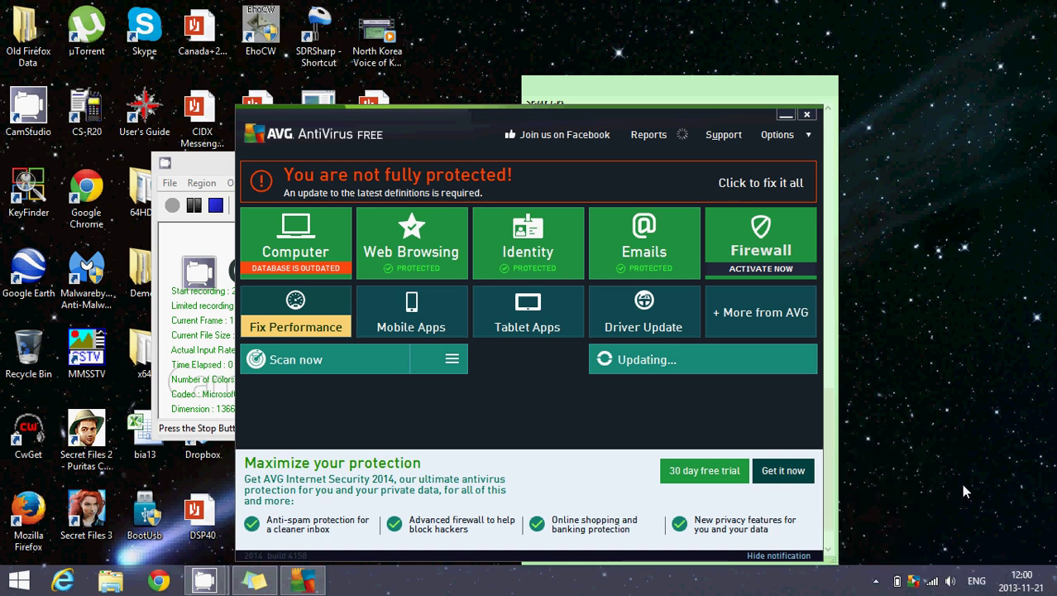